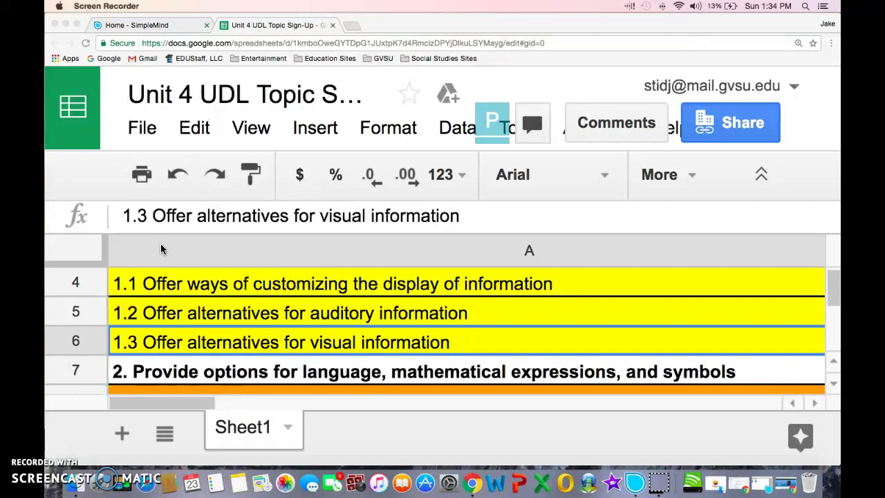
Switch to the SimpleMind website and review its home page from the supported platforms down to the Analyze & learn section
click(156, 27)
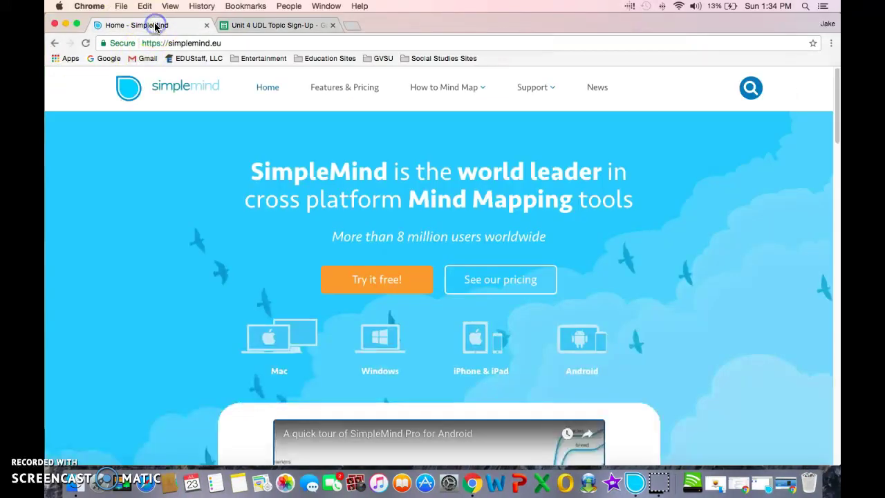
click(145, 104)
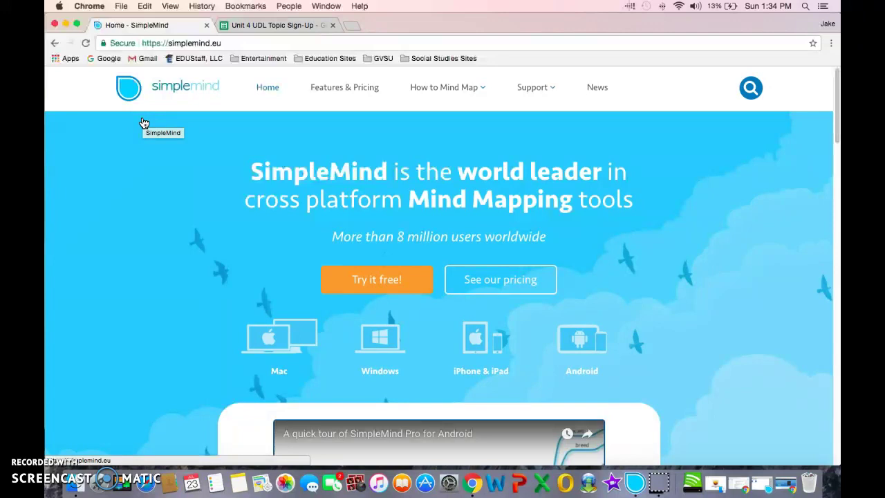
click(242, 52)
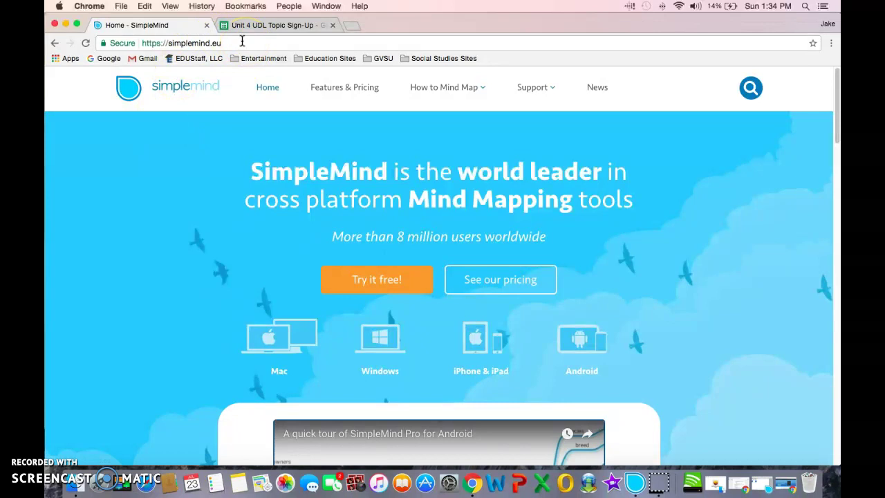
click(203, 241)
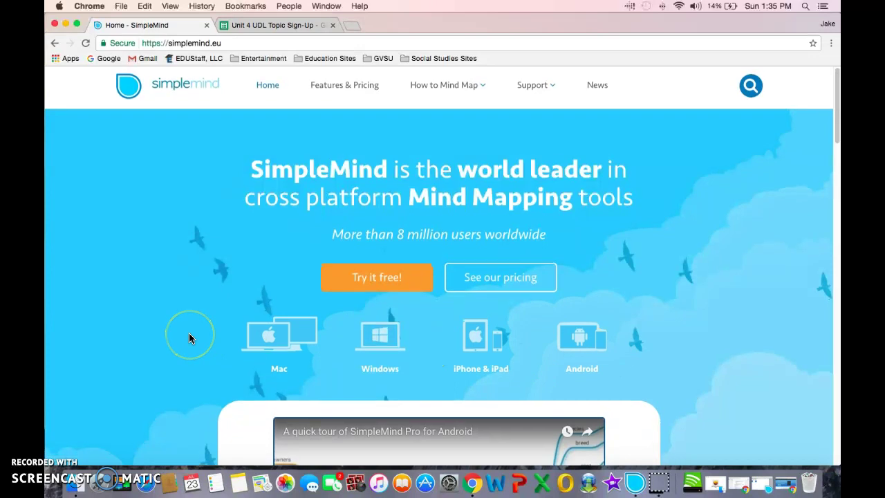
scroll(191, 338, down, 5)
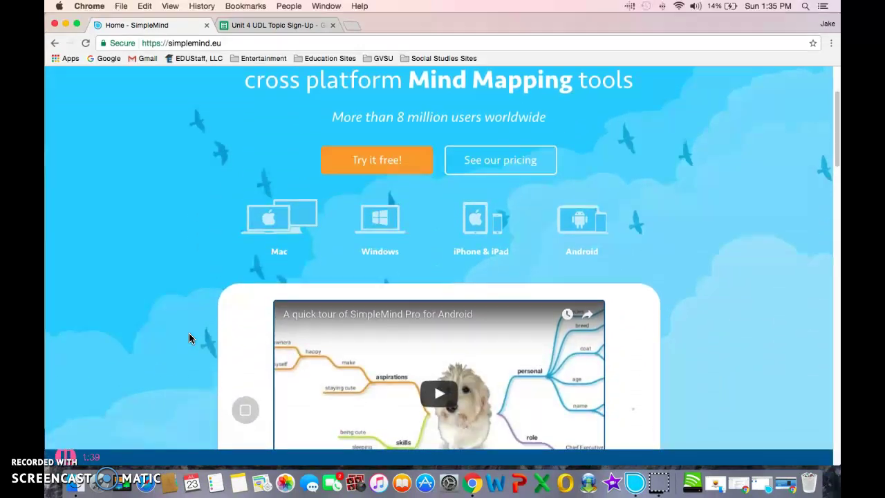
scroll(189, 333, down, 3)
scroll(191, 338, down, 2)
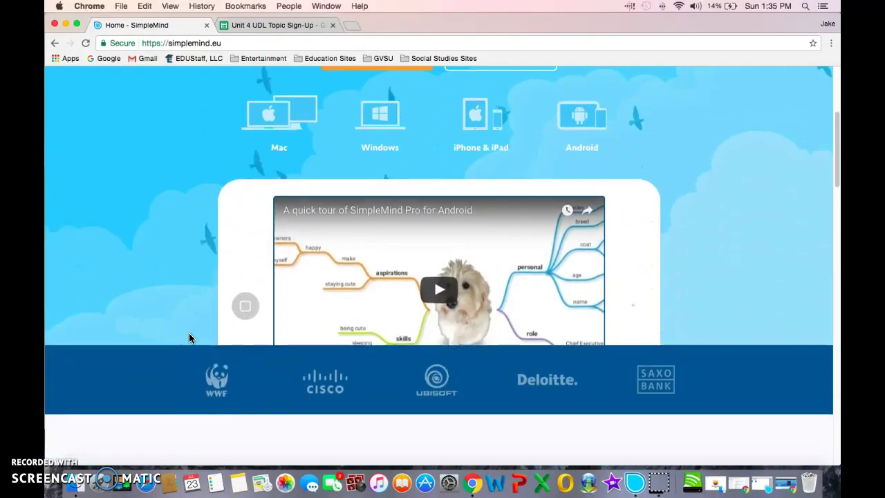
scroll(190, 338, down, 2)
scroll(191, 338, down, 3)
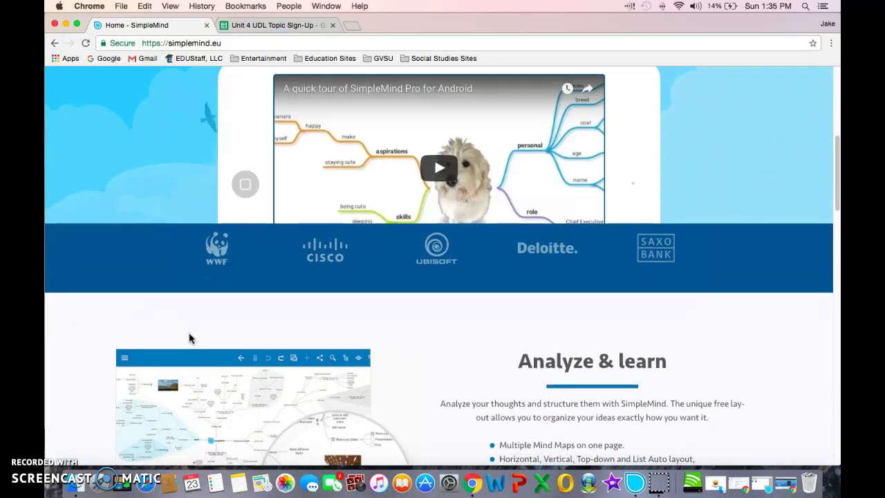
scroll(189, 338, down, 1)
scroll(191, 338, down, 5)
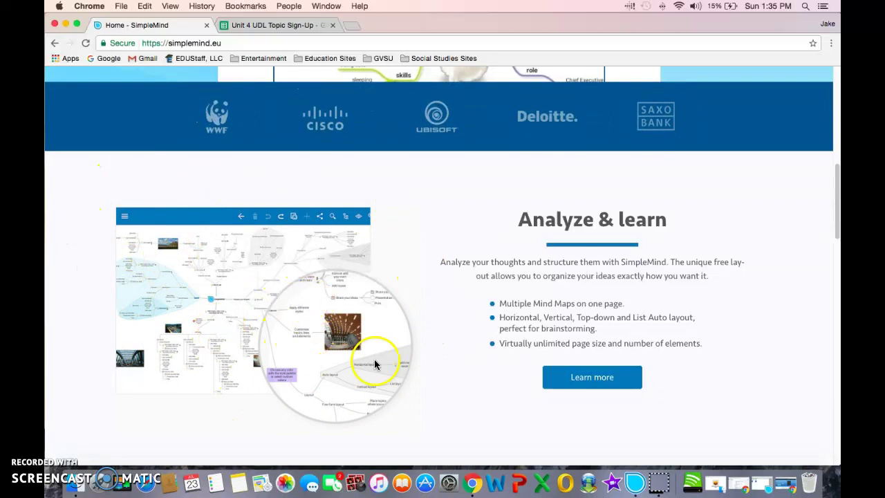
scroll(439, 360, down, 1)
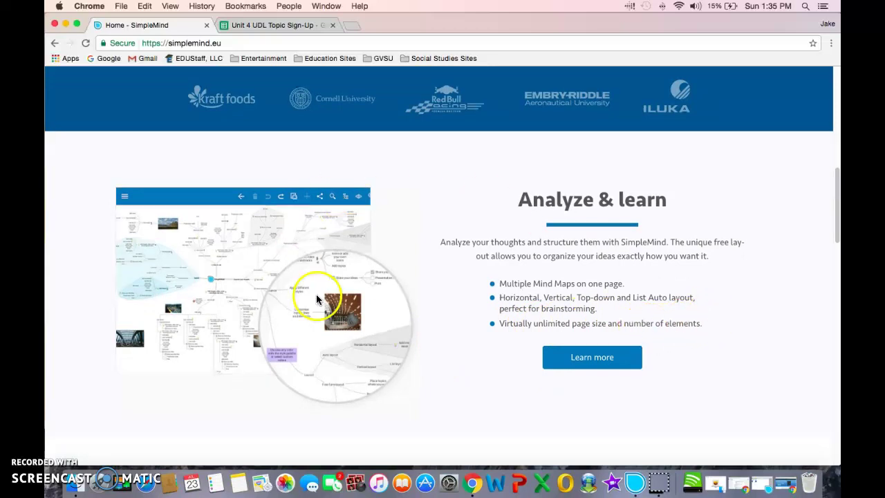
Read the Add media section of the home page, including the bullet on adding voice memos
scroll(437, 336, down, 5)
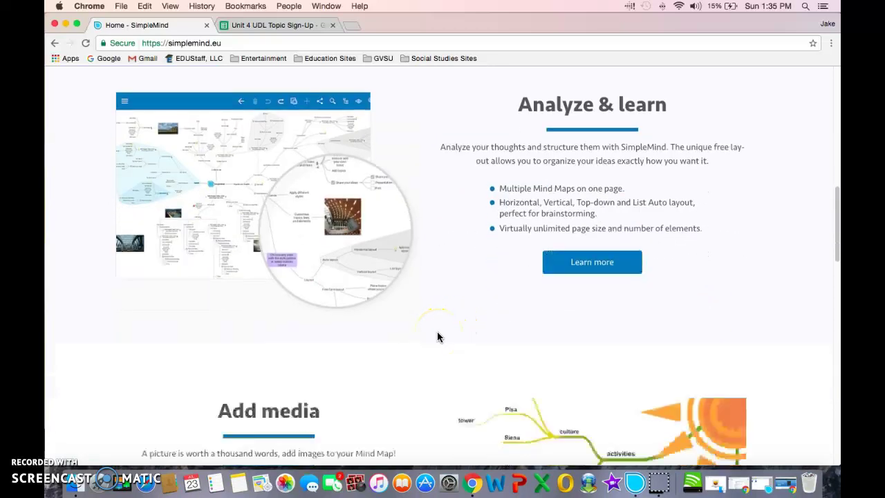
scroll(437, 336, down, 4)
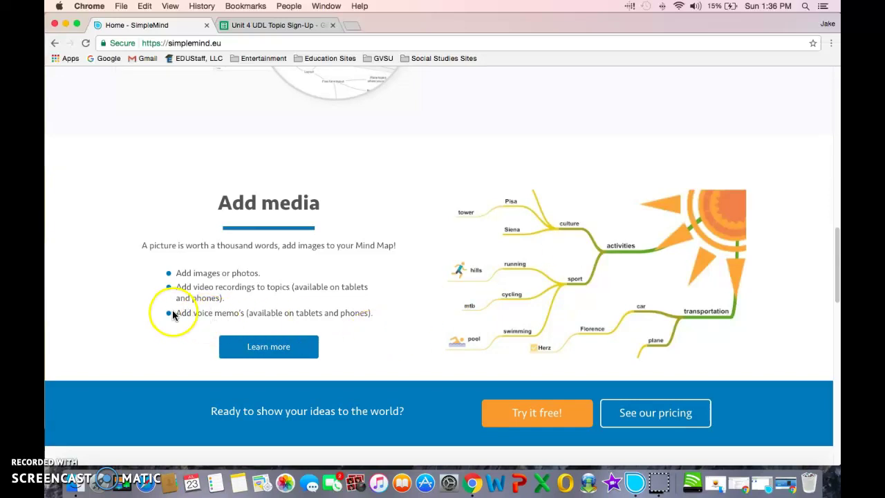
drag(175, 315, 372, 311)
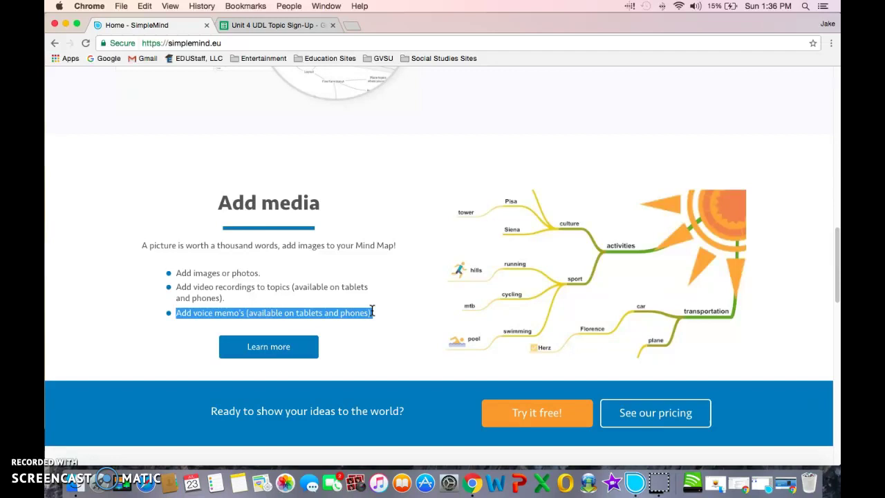
click(306, 315)
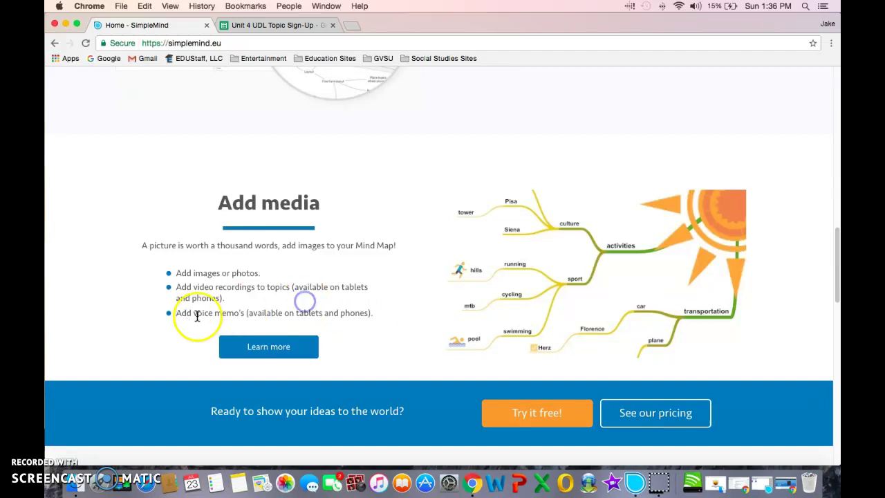
scroll(371, 292, up, 10)
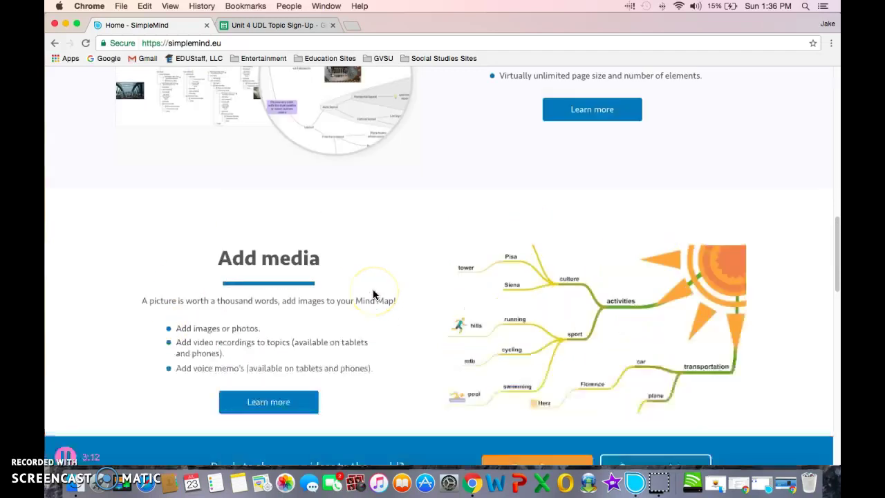
scroll(372, 293, up, 5)
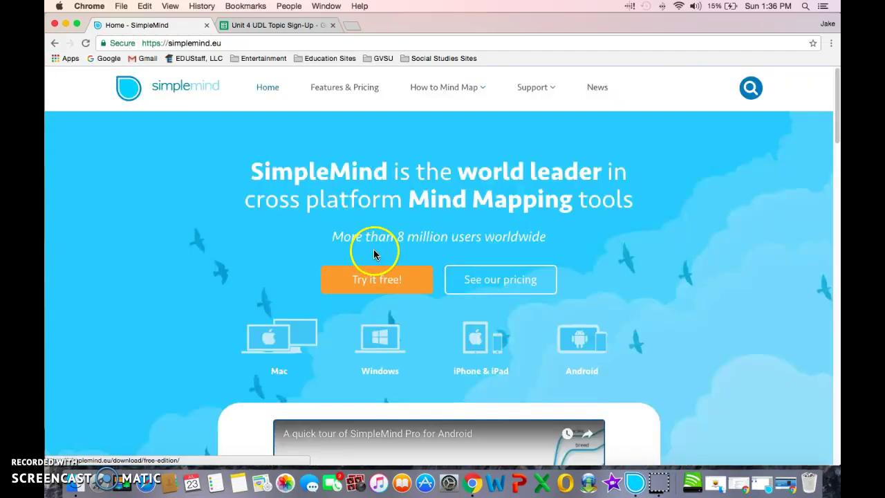
Open the Features & Pricing page and compare the features of the SimpleMind Free, Full and Trial editions
click(351, 89)
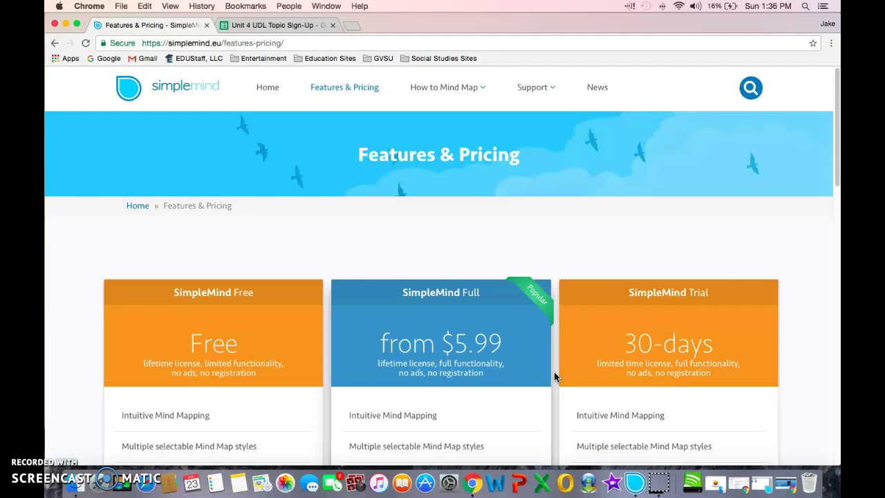
scroll(554, 373, down, 5)
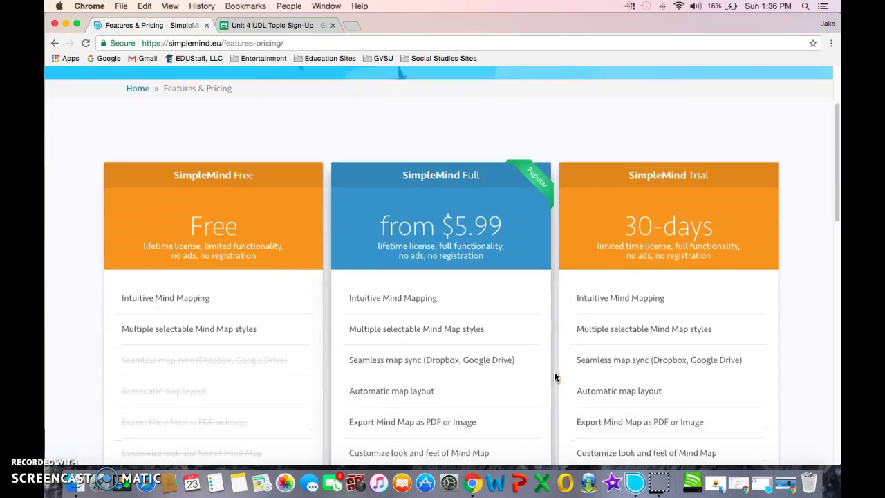
scroll(554, 376, down, 2)
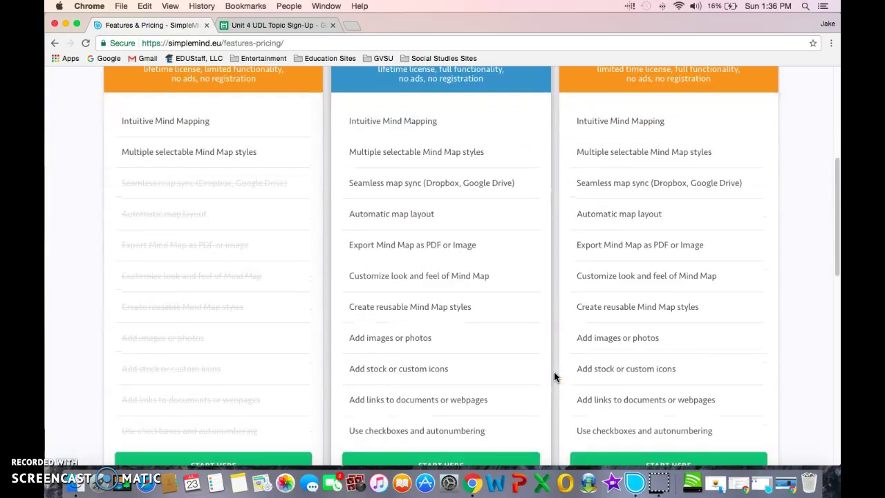
scroll(554, 377, up, 3)
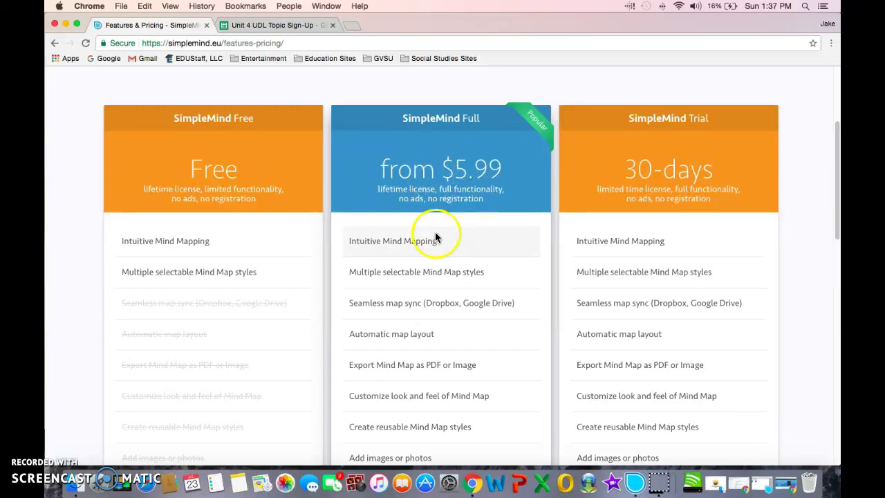
scroll(434, 237, up, 3)
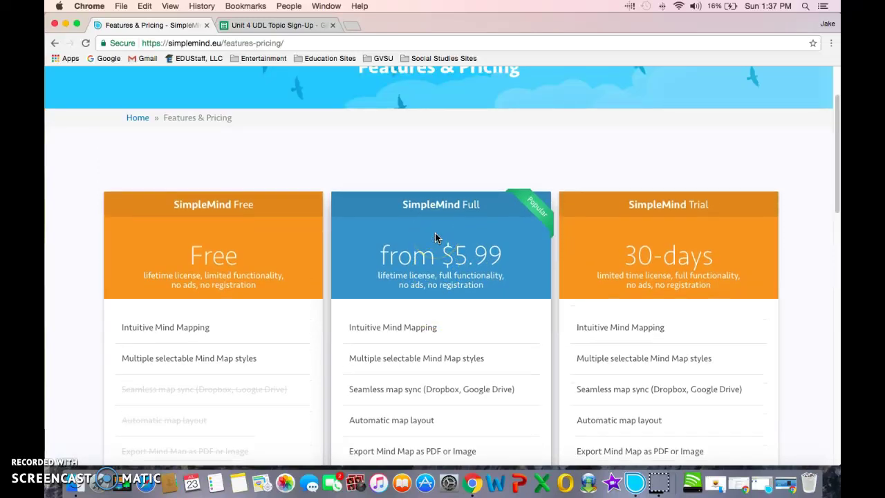
scroll(354, 205, up, 1)
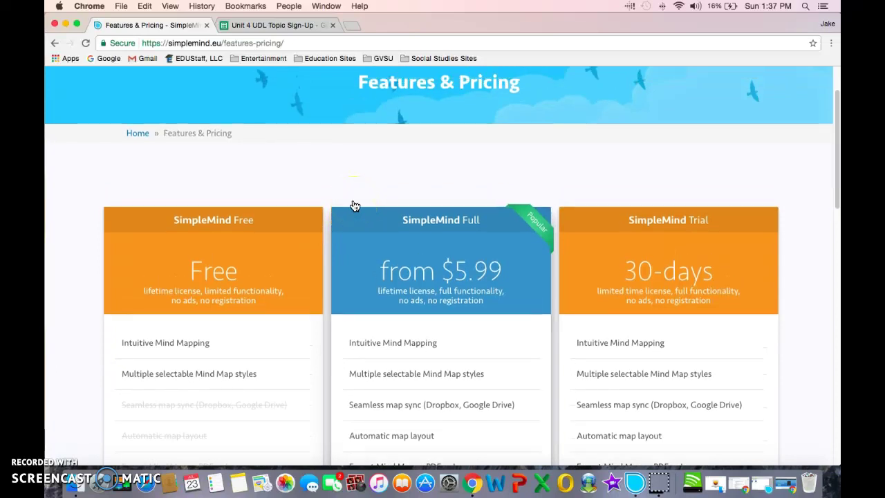
scroll(353, 206, up, 3)
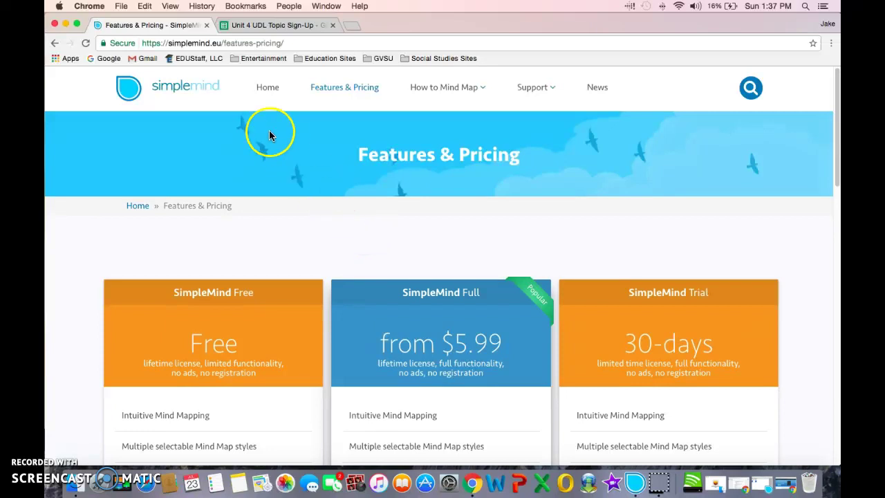
Minimize the browser, switch to SimpleMind Pro Trial and add a central topic with the person's first name to the empty mind map
click(66, 24)
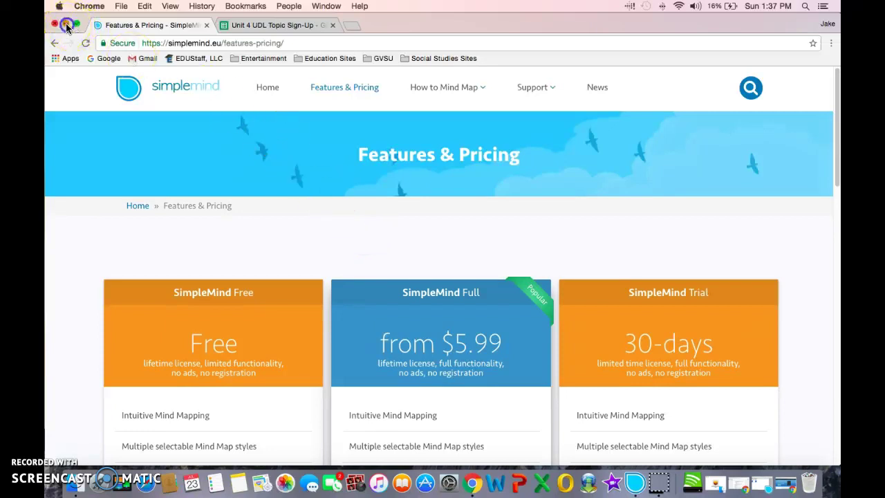
click(738, 482)
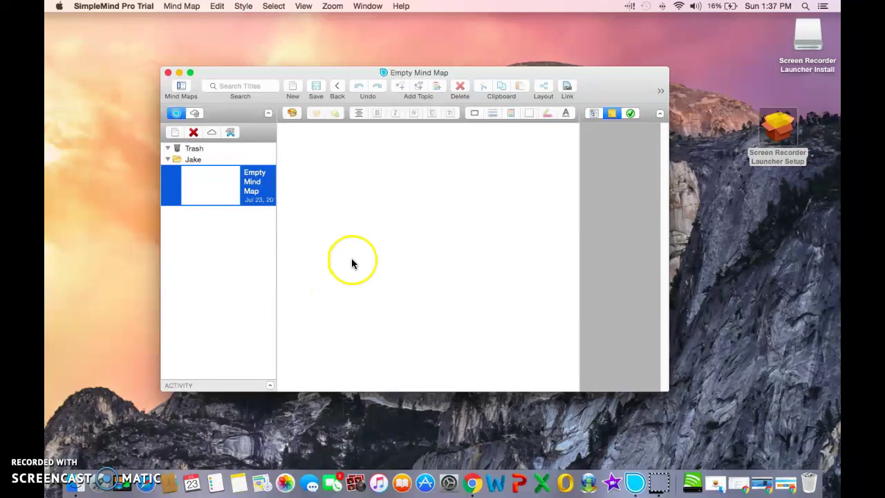
double_click(422, 242)
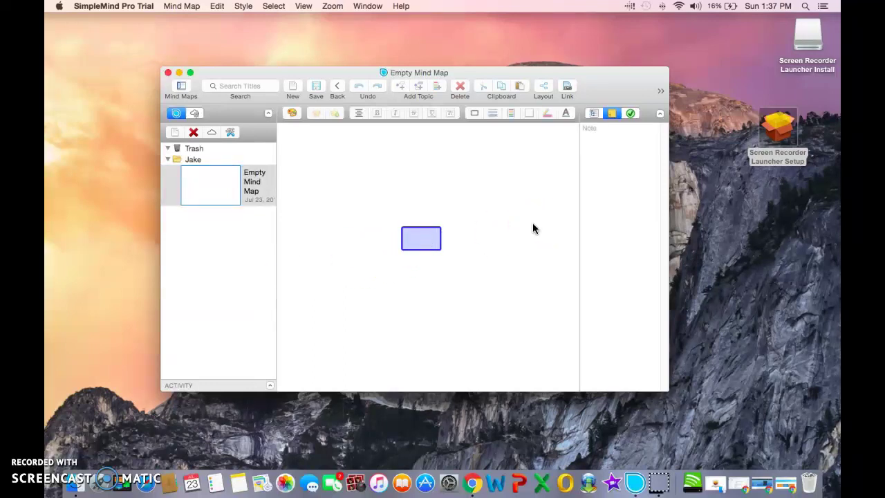
text(Jake)
click(463, 279)
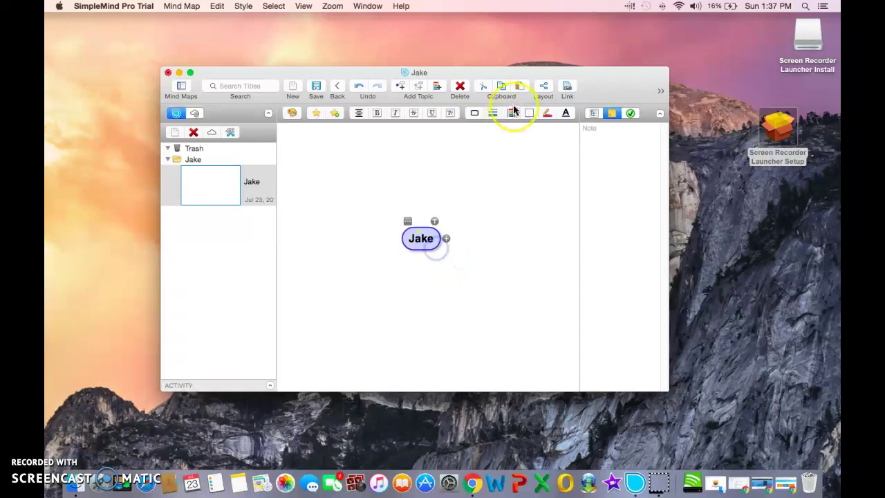
Set the mind map's layout mode to Top Down Layout with the Bottom direction
click(547, 87)
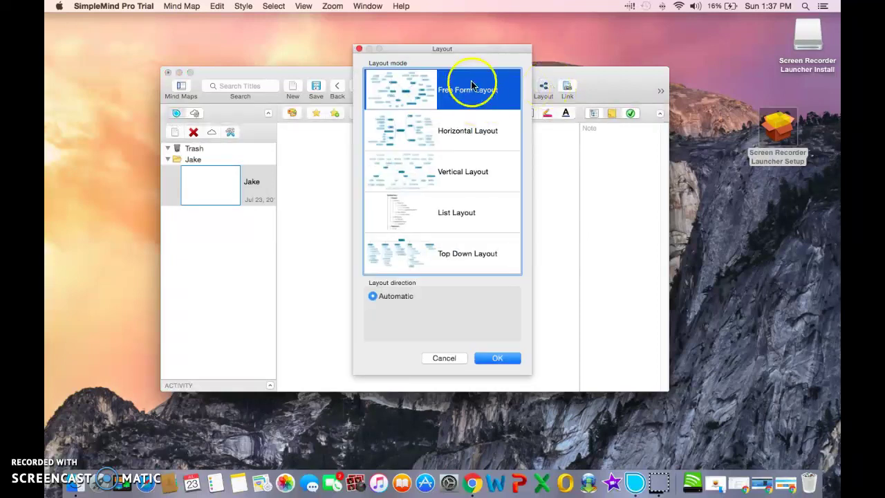
click(490, 251)
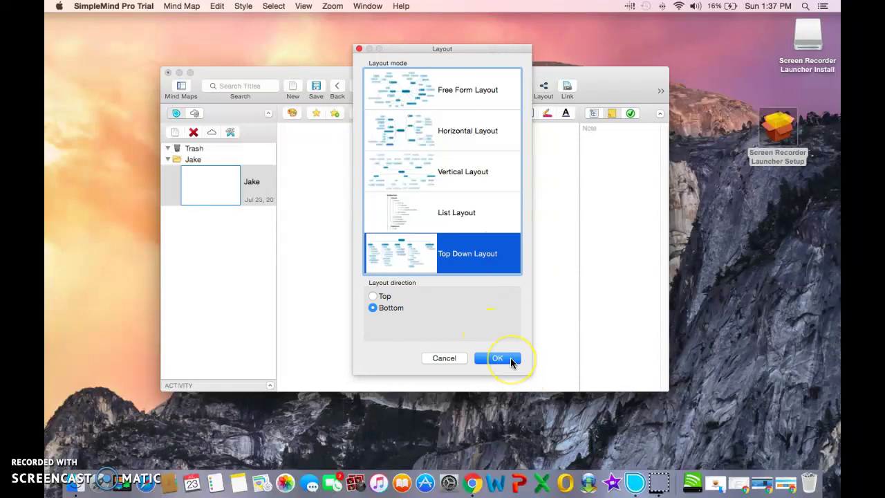
click(511, 362)
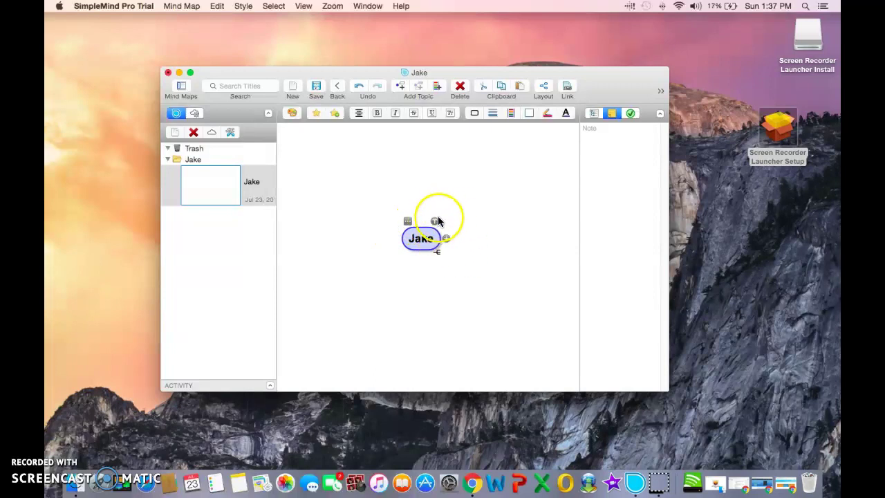
Add a child topic named "Teacher" under the central topic
click(415, 236)
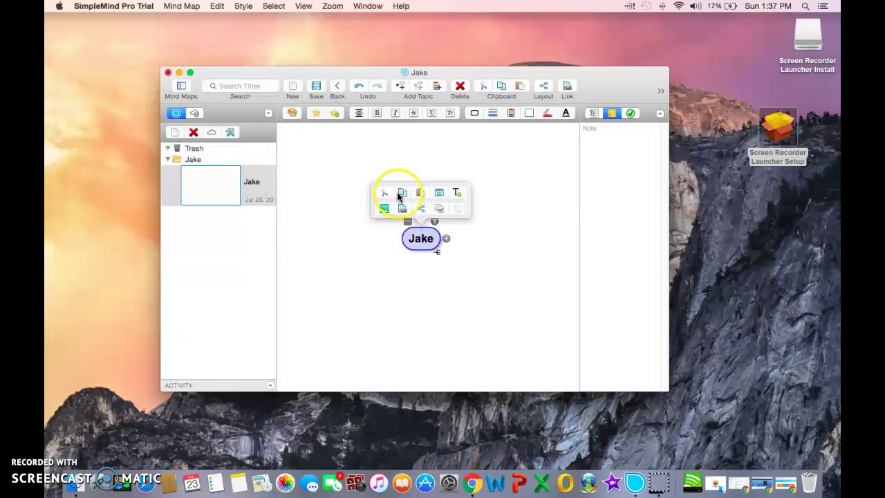
click(449, 240)
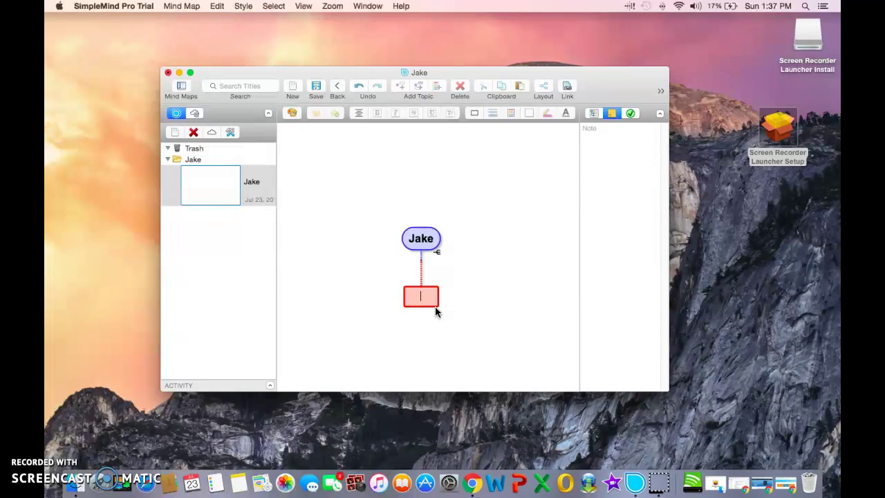
text(Teacher)
click(432, 347)
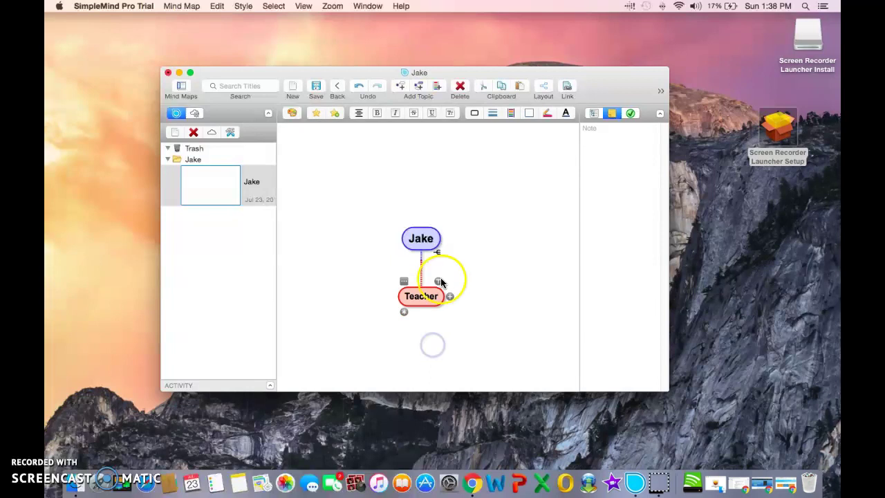
Add a second child topic named "Likes Football" under the central topic, beside Teacher
click(450, 297)
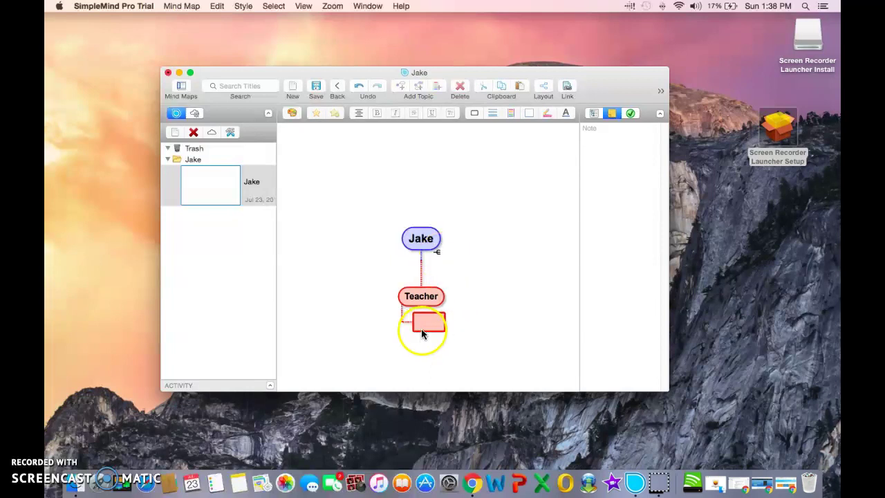
click(420, 241)
click(436, 241)
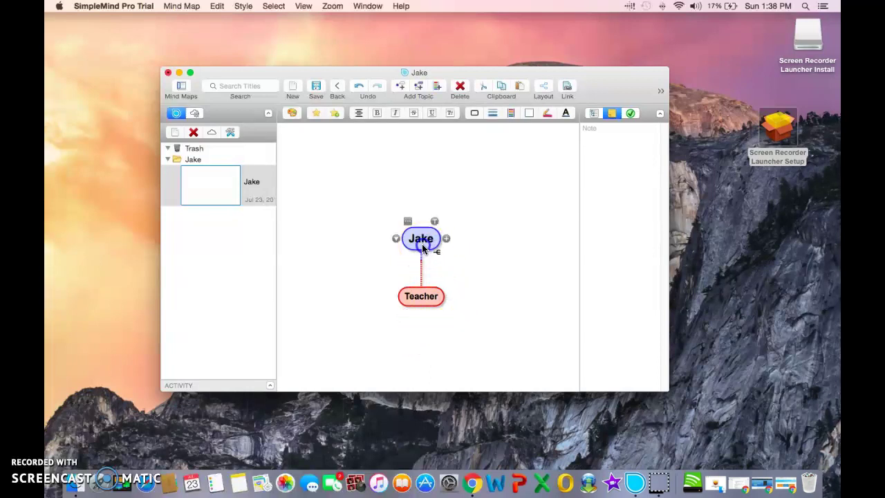
click(445, 238)
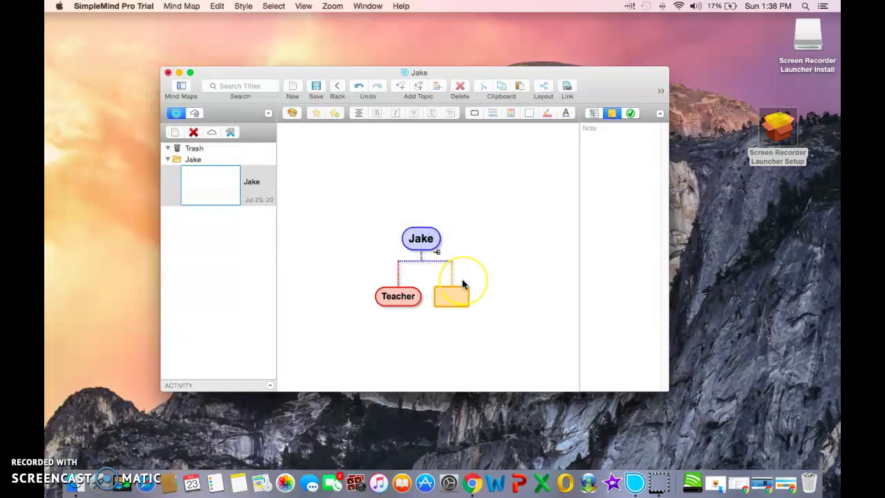
text(Likes Football)
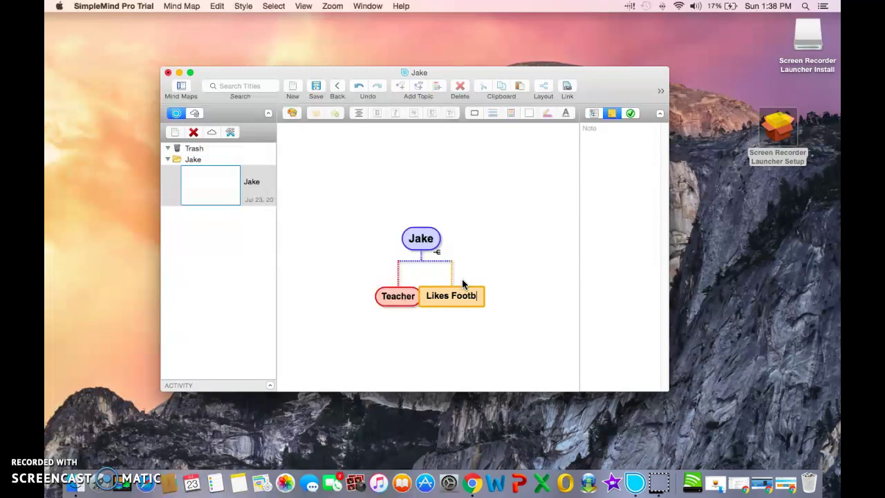
click(460, 352)
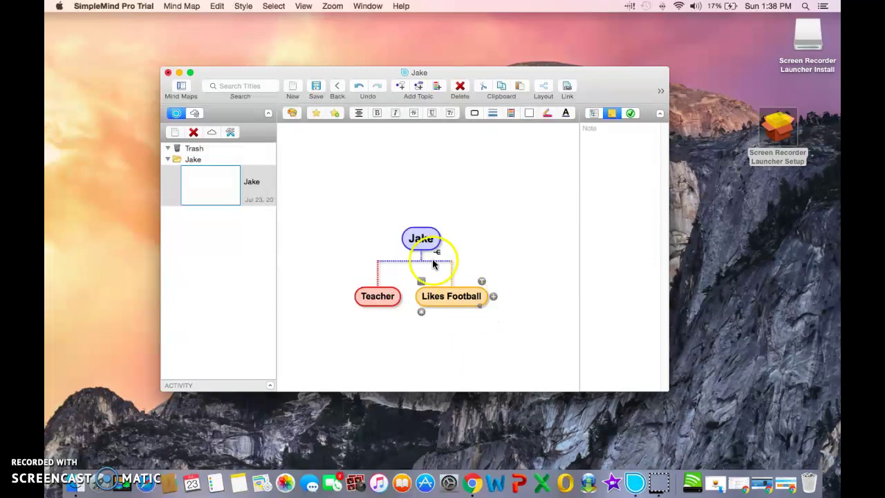
Add a third child topic under the central topic, beside Likes Football
click(425, 236)
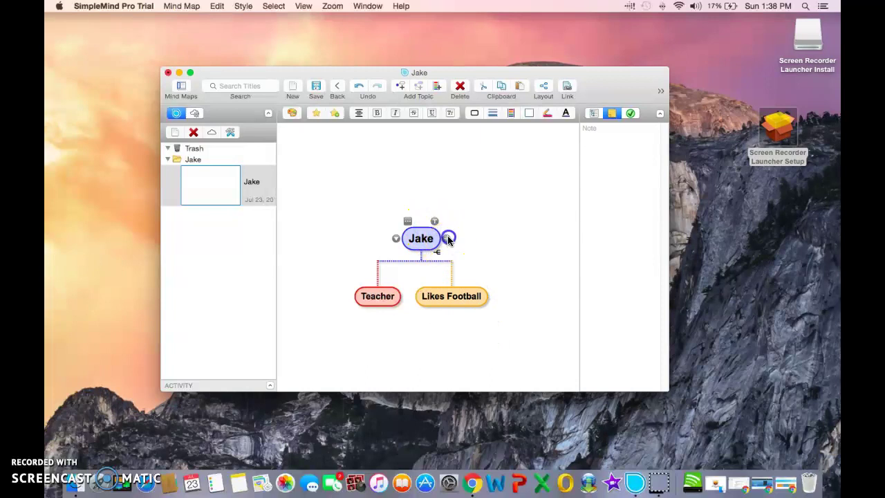
click(446, 239)
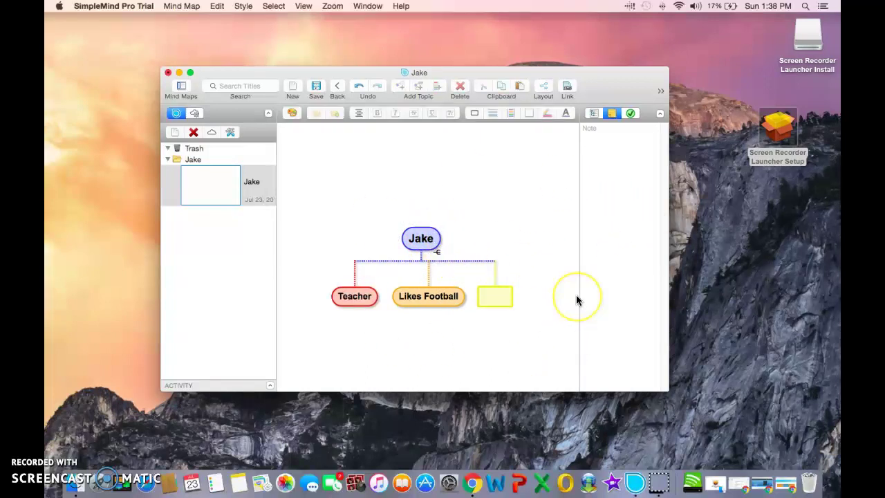